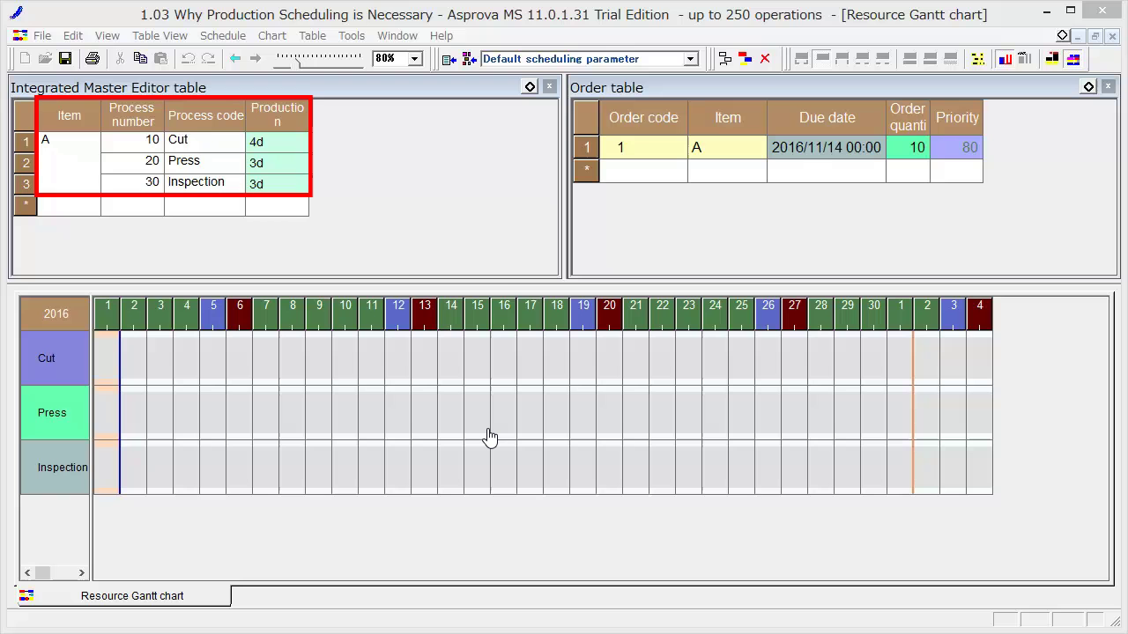
Confirm order 1's due date for item A and reschedule it onto the Gantt chart
{"action": "left_click", "coordinate": [81, 150]}
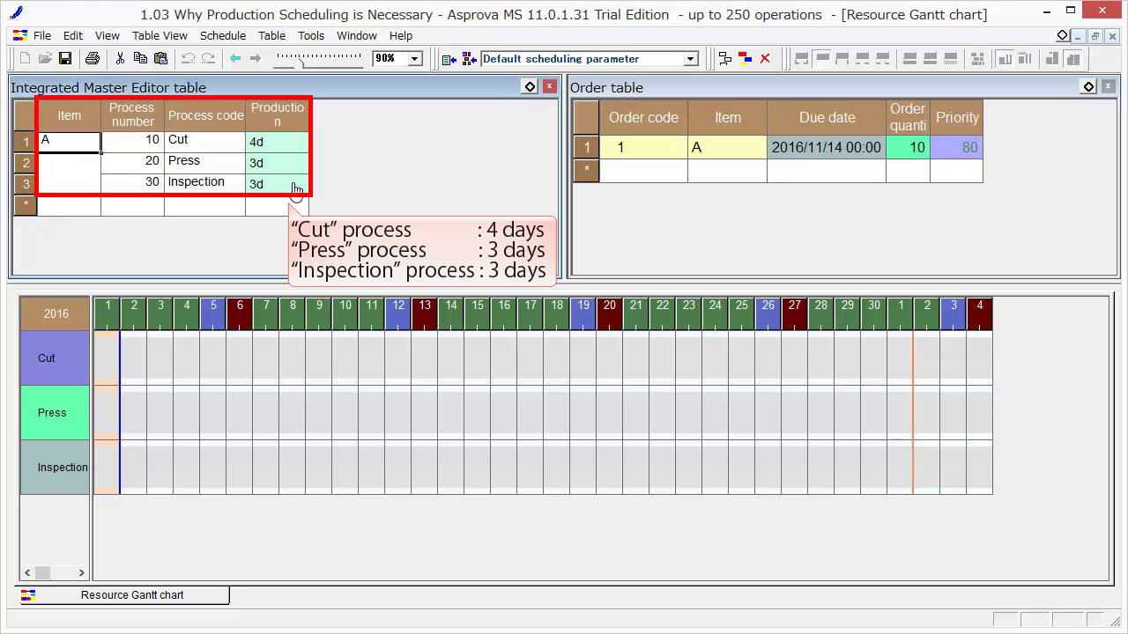
{"action": "left_click", "coordinate": [644, 151]}
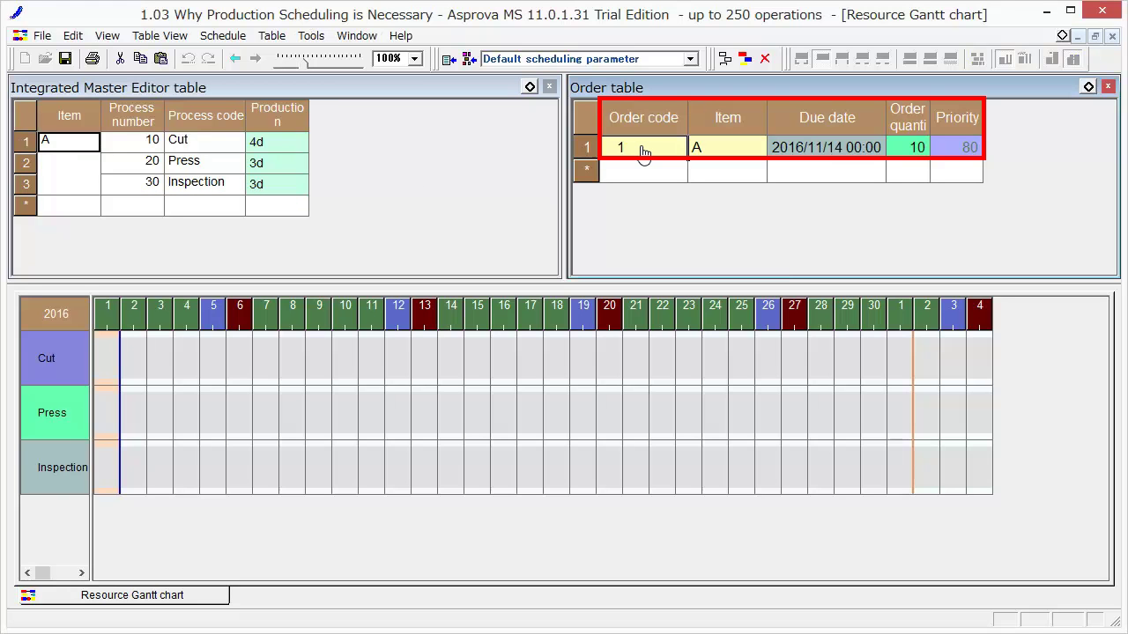
{"action": "left_click", "coordinate": [802, 156]}
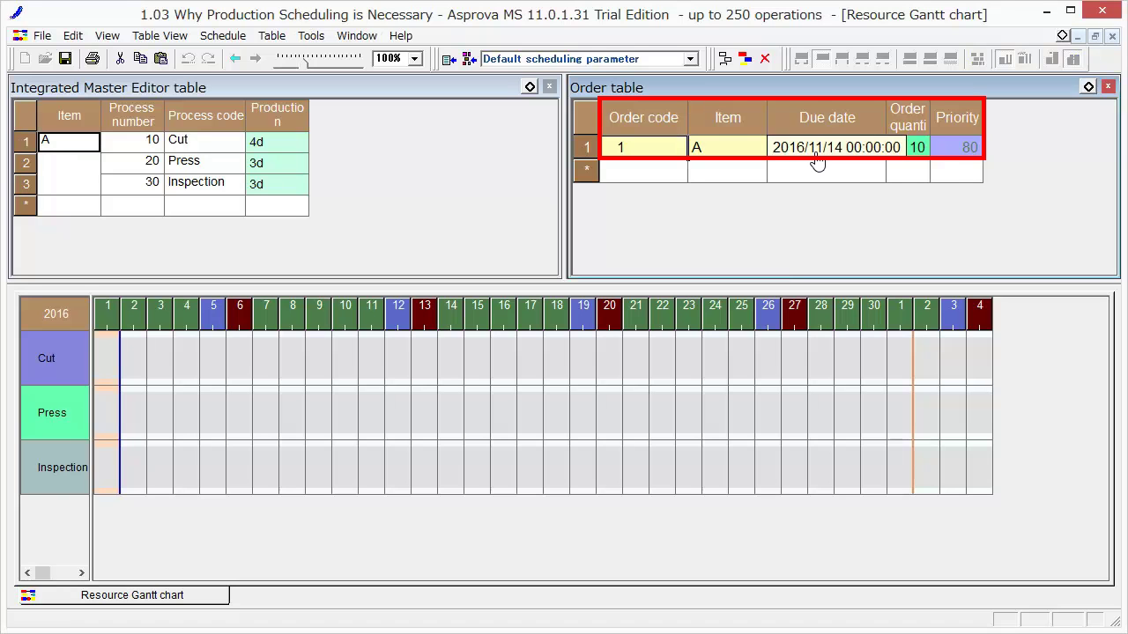
{"action": "key", "text": "Return"}
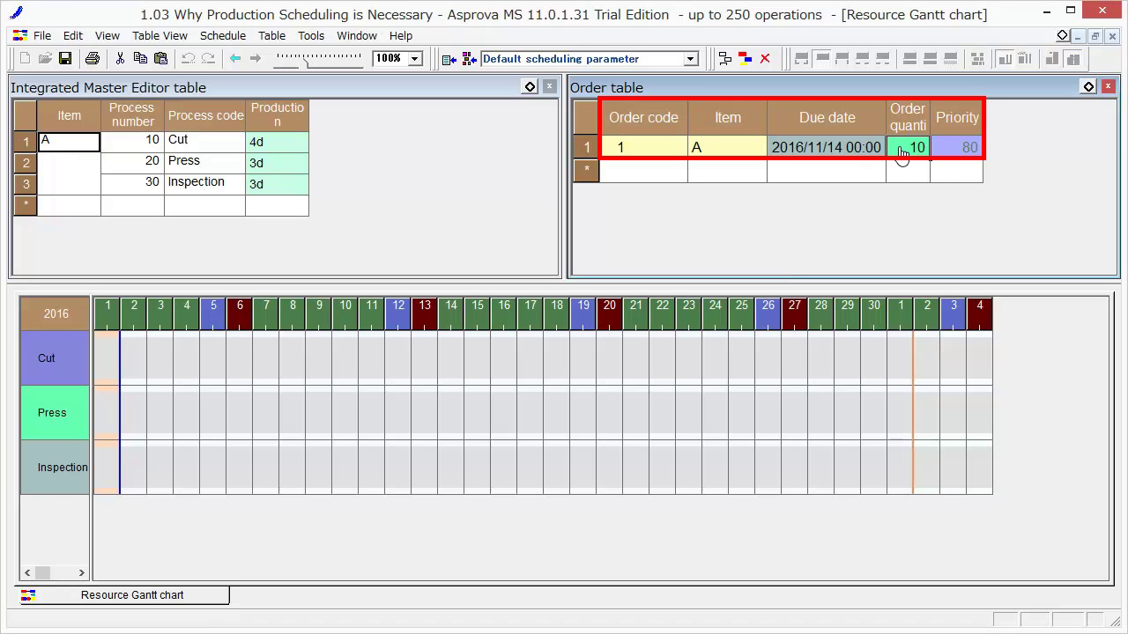
{"action": "left_click", "coordinate": [745, 58]}
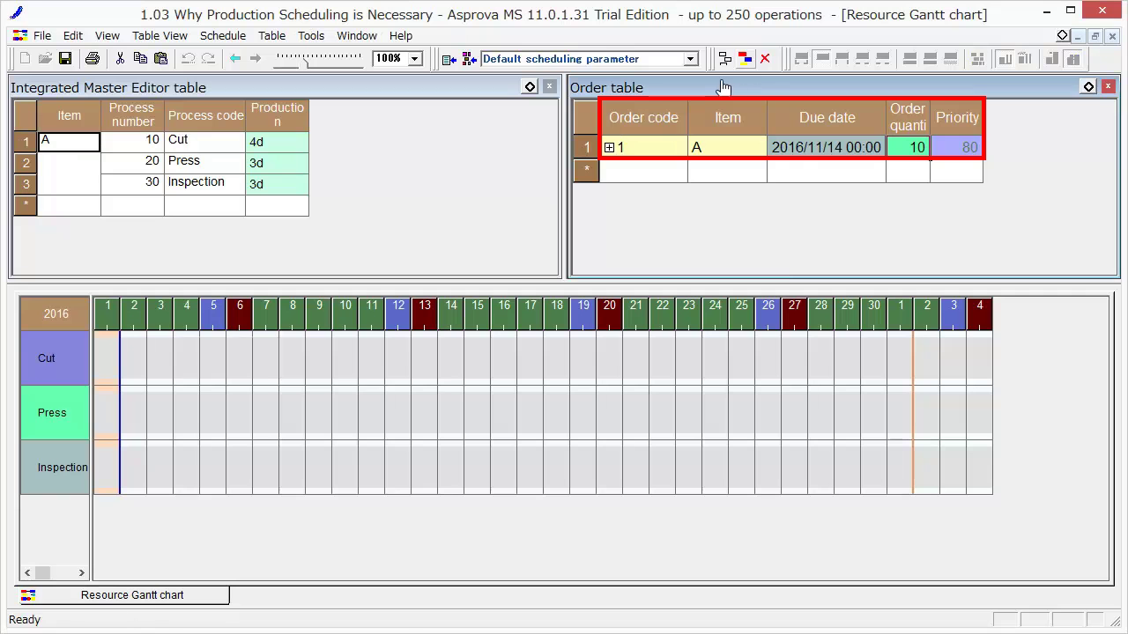
{"action": "left_click", "coordinate": [427, 476]}
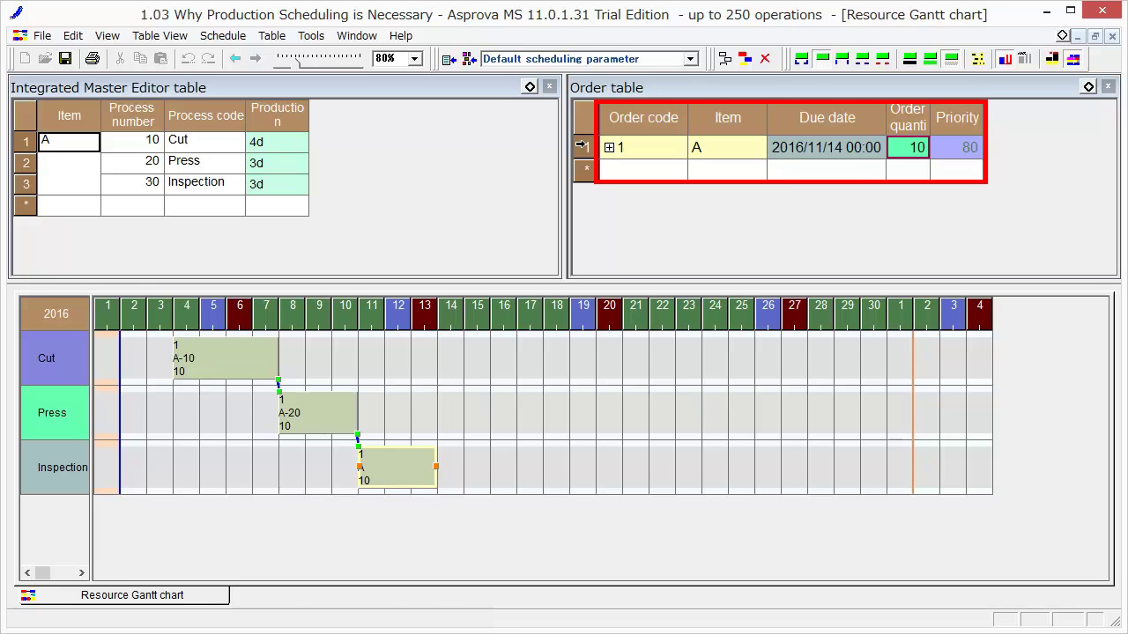
Duplicate order 1's row and change the copy's order code to 2
{"action": "left_click", "coordinate": [586, 149]}
{"action": "key", "text": "ctrl+c"}
{"action": "key", "text": "ctrl+v"}
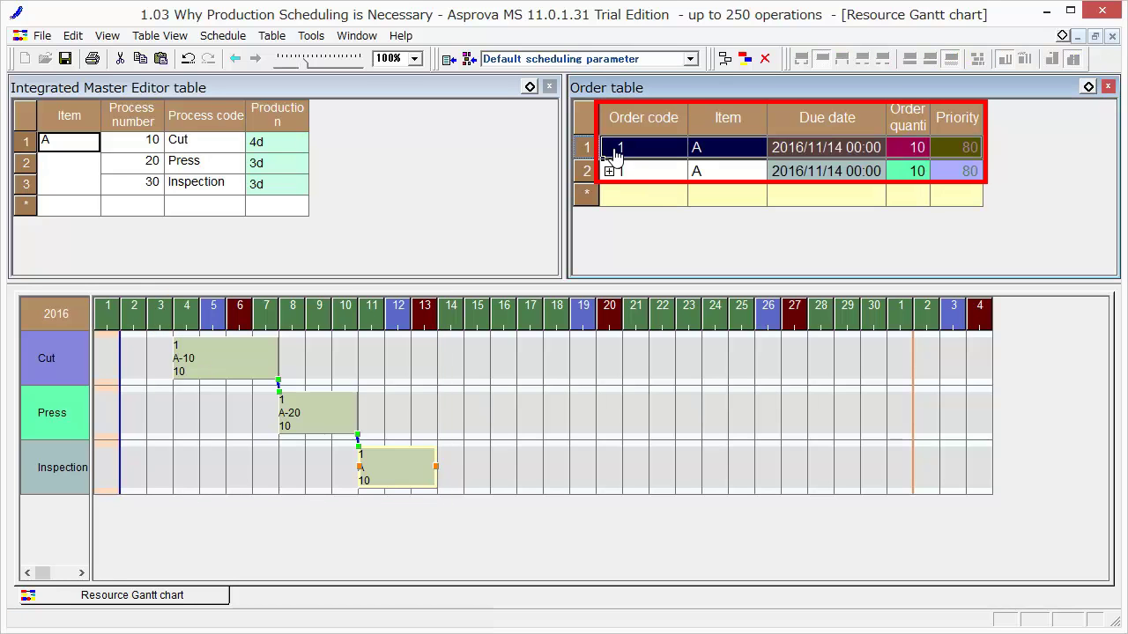
{"action": "left_click", "coordinate": [631, 148]}
{"action": "left_click", "coordinate": [630, 148]}
{"action": "key", "text": "BackSpace"}
{"action": "type", "text": "2"}
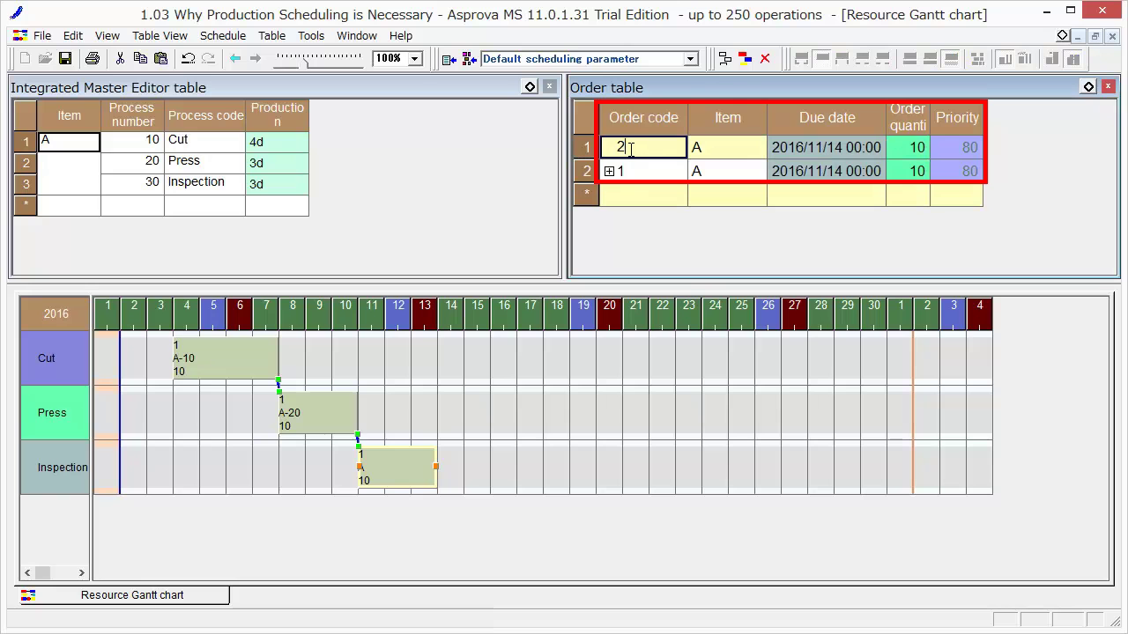
Reschedule and select order 2's Cut bar, overlapping order 1
{"action": "left_click", "coordinate": [742, 57]}
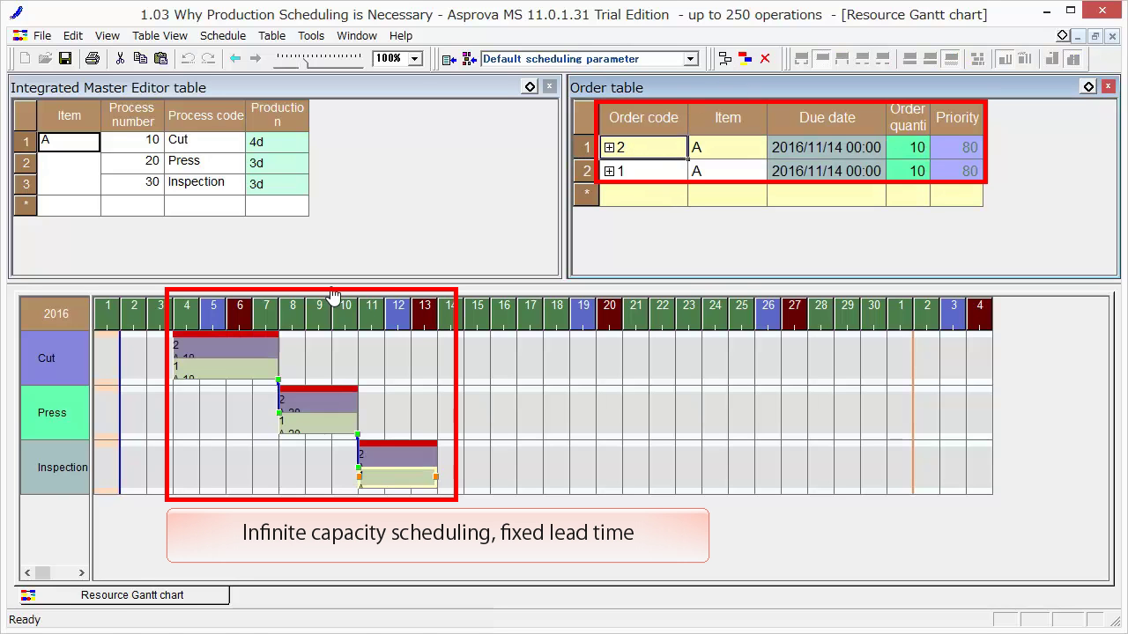
{"action": "mouse_move", "coordinate": [246, 351]}
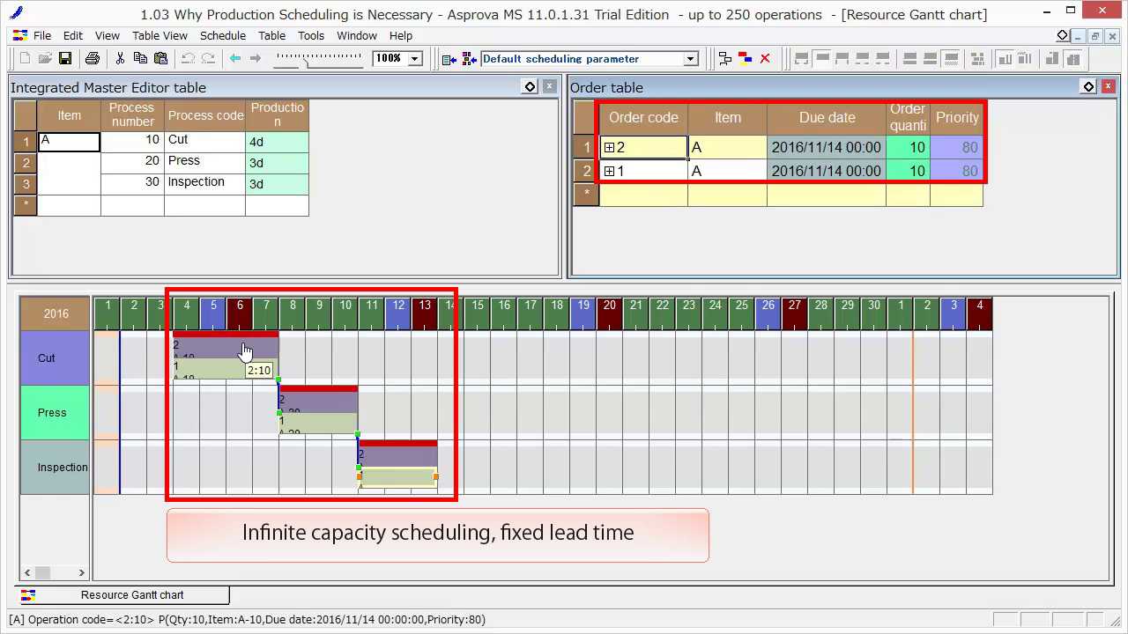
{"action": "left_click", "coordinate": [243, 351]}
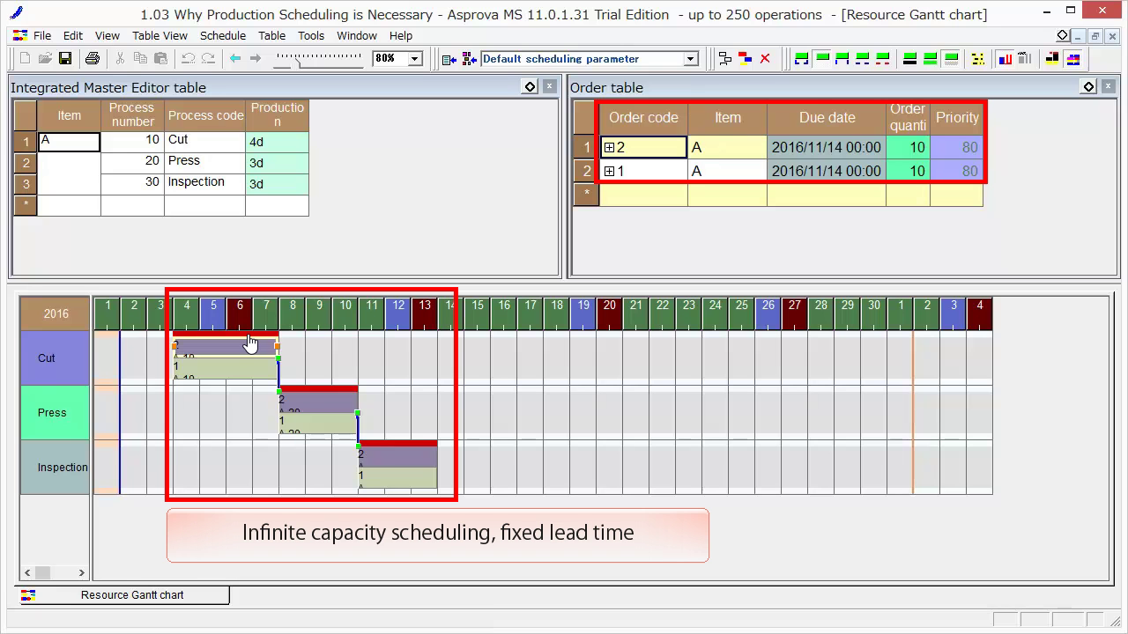
Set the scheduling parameter Assignment type to Finite capacity
{"action": "left_click", "coordinate": [465, 59]}
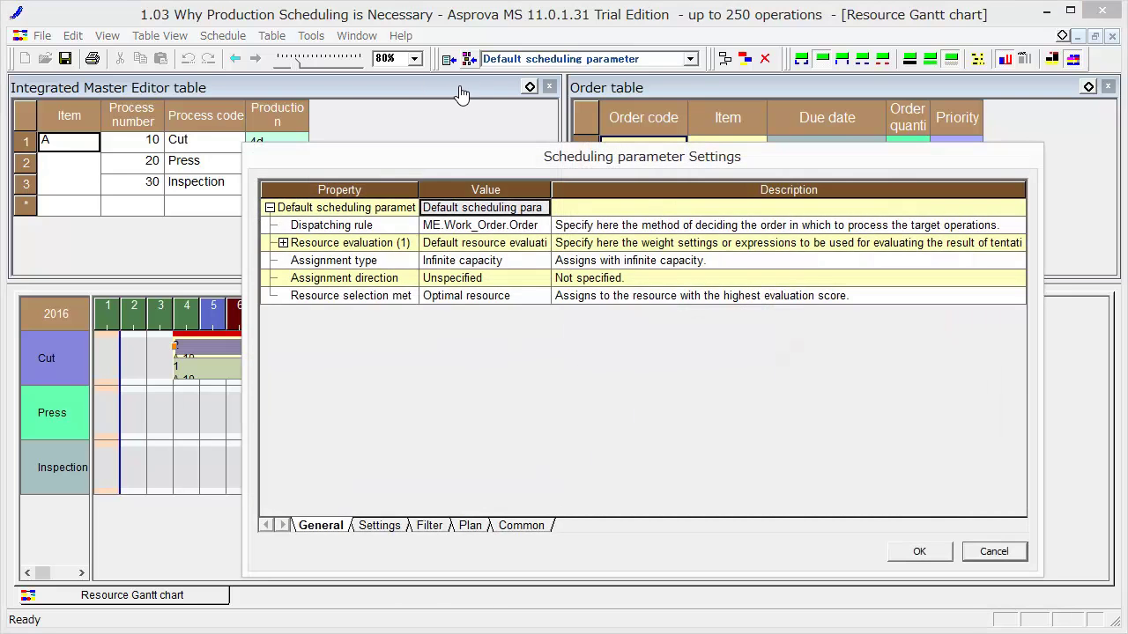
{"action": "left_click", "coordinate": [540, 261]}
{"action": "left_click", "coordinate": [542, 261]}
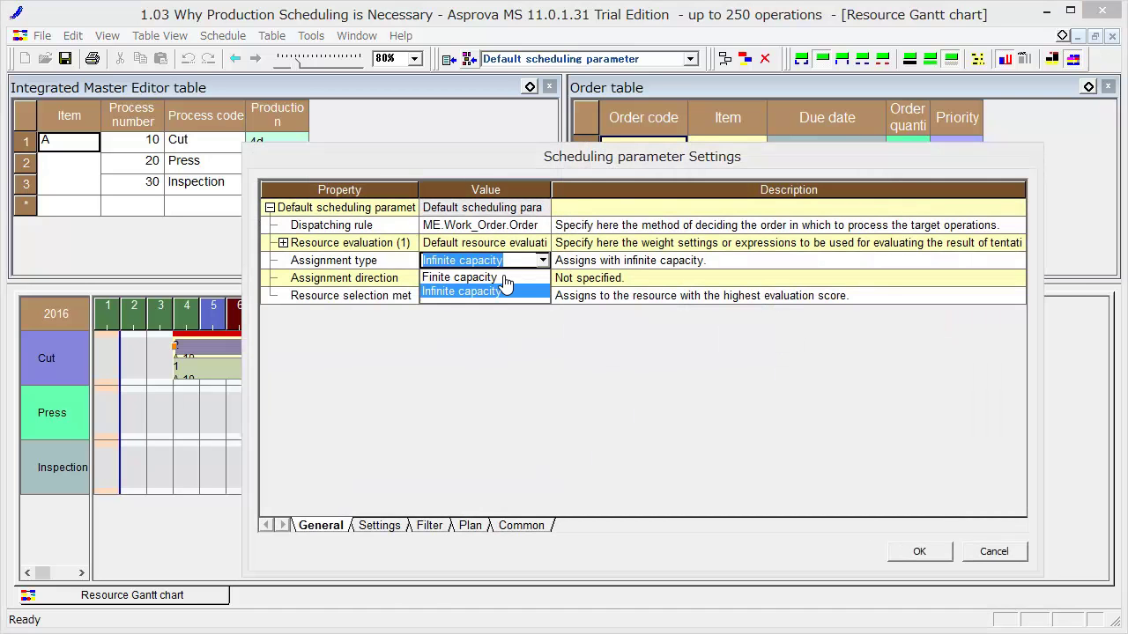
{"action": "left_click", "coordinate": [504, 278]}
{"action": "left_click", "coordinate": [919, 551]}
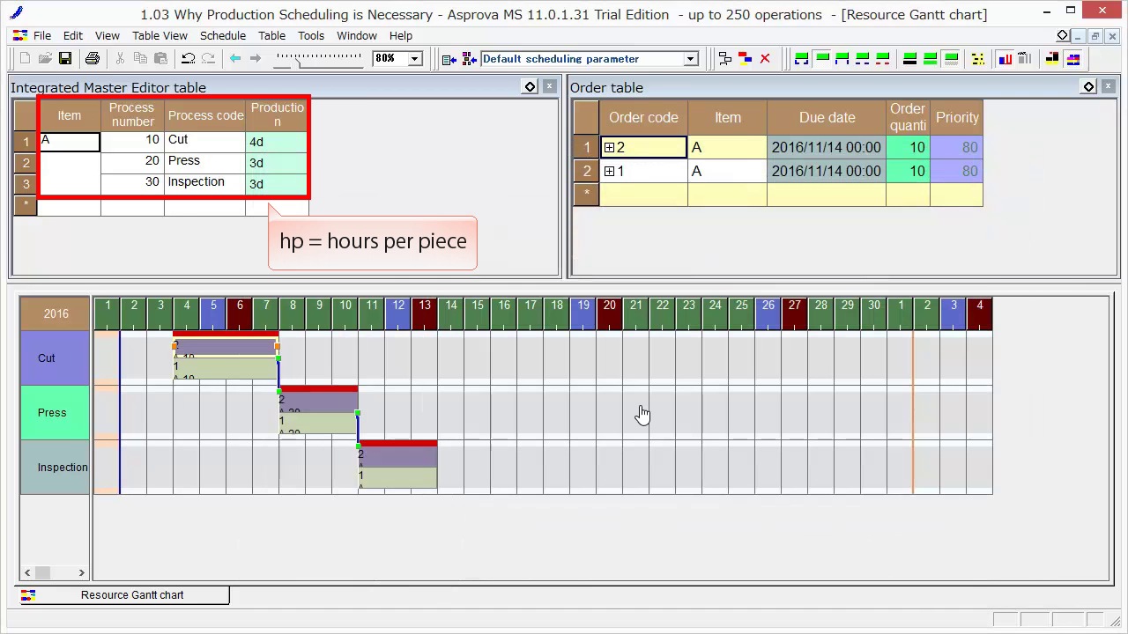
Enter 3hp as the production time for Cut, Press and Inspection
{"action": "left_click", "coordinate": [281, 146]}
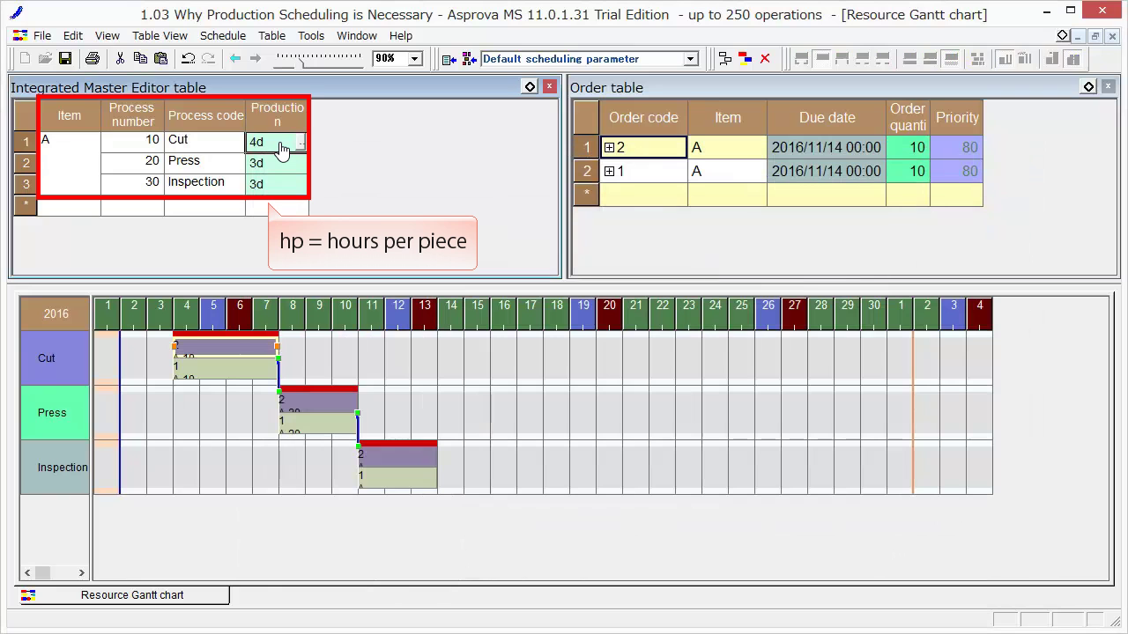
{"action": "type", "text": "3hp"}
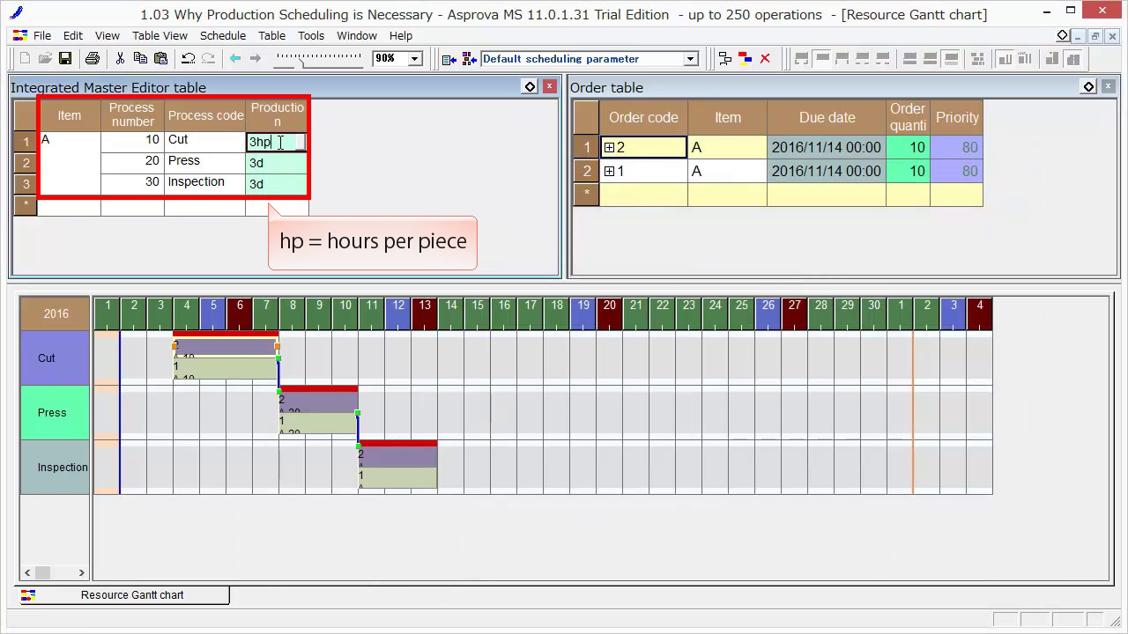
{"action": "left_click", "coordinate": [280, 167]}
{"action": "type", "text": "3hp"}
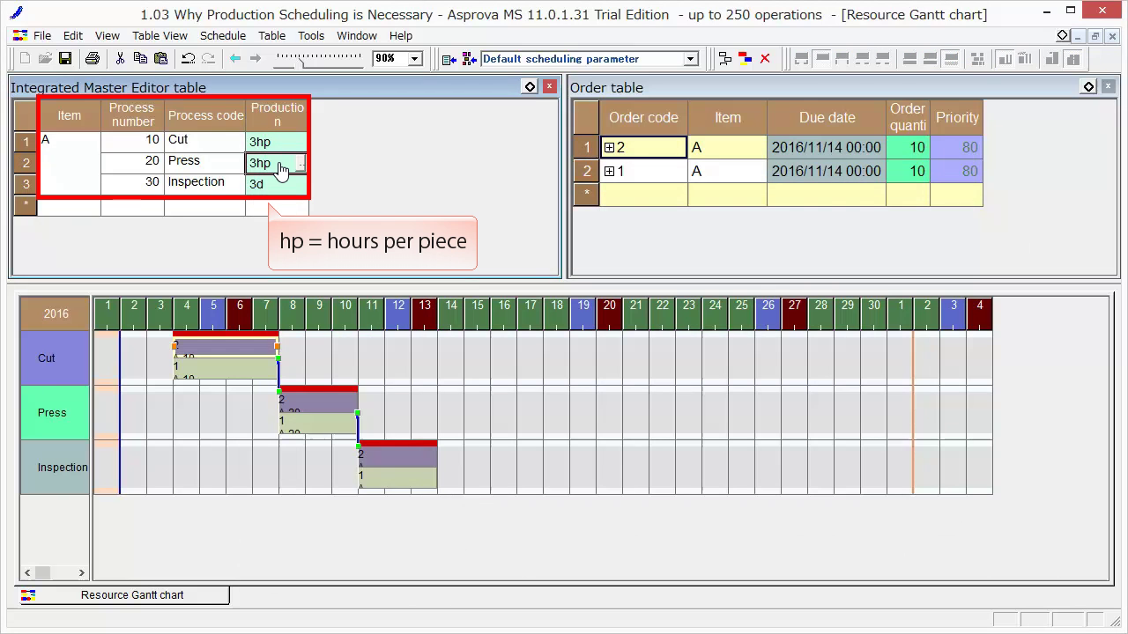
{"action": "left_click", "coordinate": [282, 184]}
{"action": "type", "text": "3hp"}
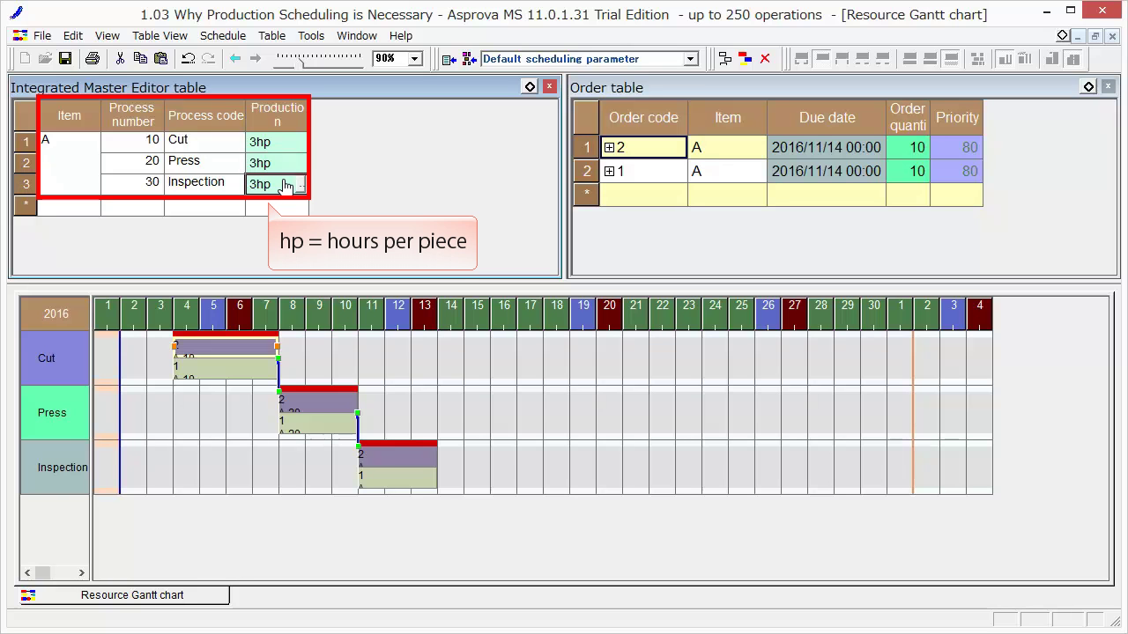
{"action": "left_click", "coordinate": [745, 60]}
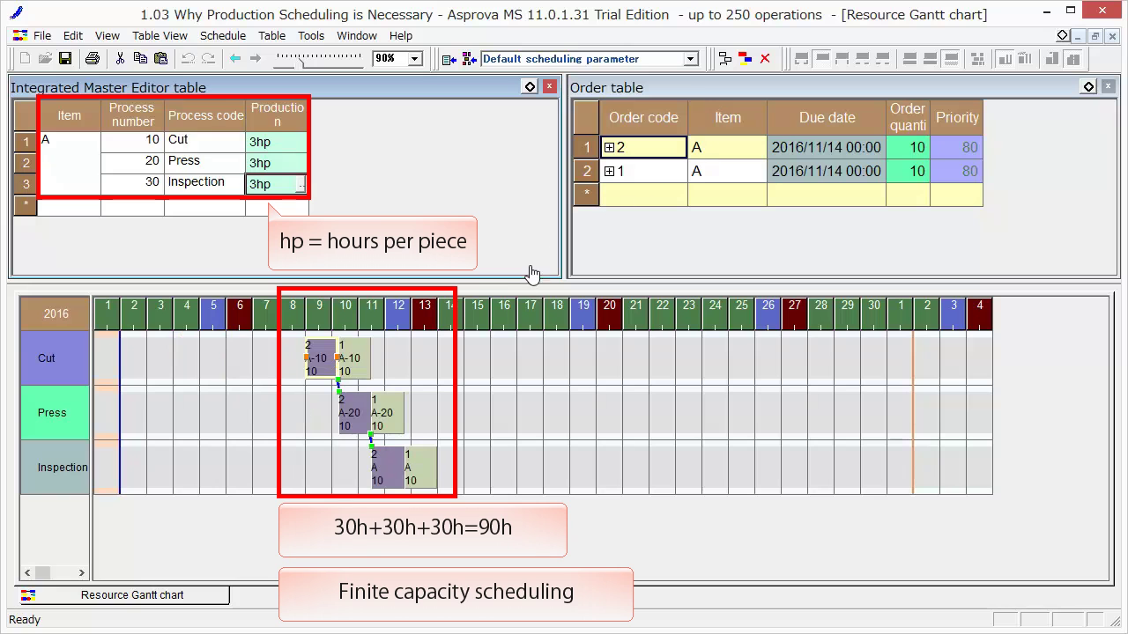
{"action": "left_click", "coordinate": [429, 465]}
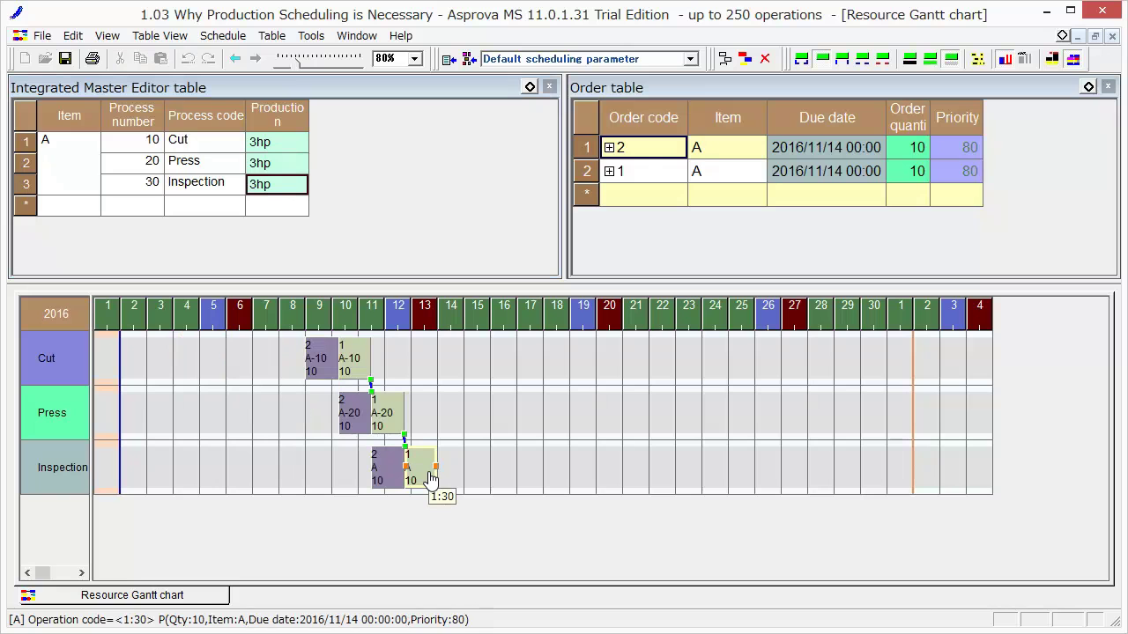
Give order 1 priority 99, reschedule, and check its Cut and Inspection bars
{"action": "left_click", "coordinate": [973, 176]}
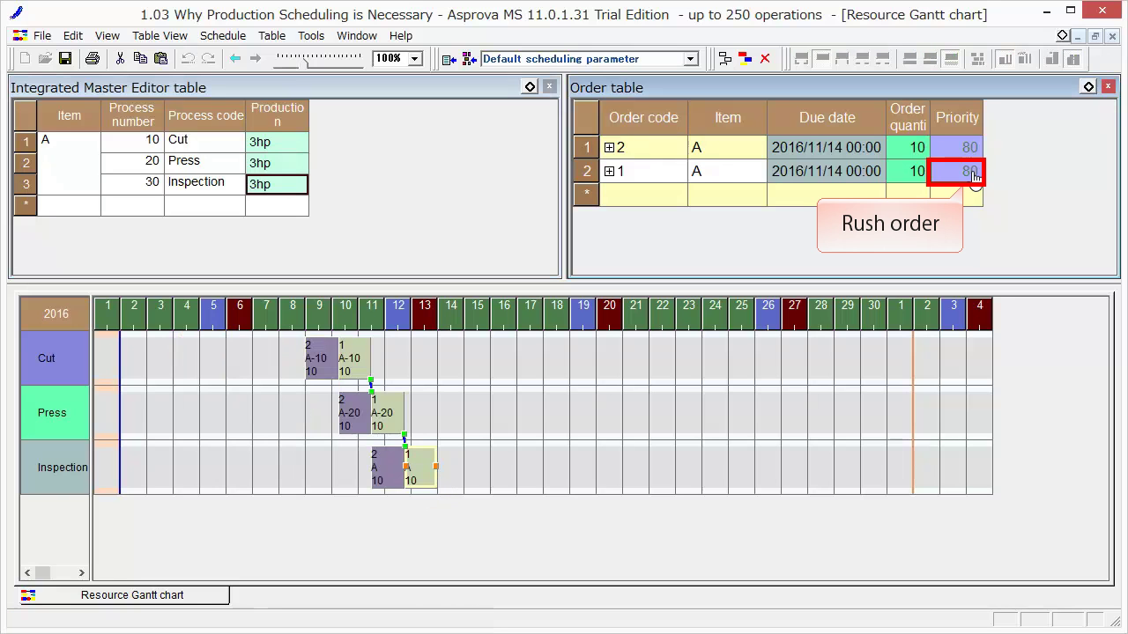
{"action": "type", "text": "99"}
{"action": "key", "text": "Return"}
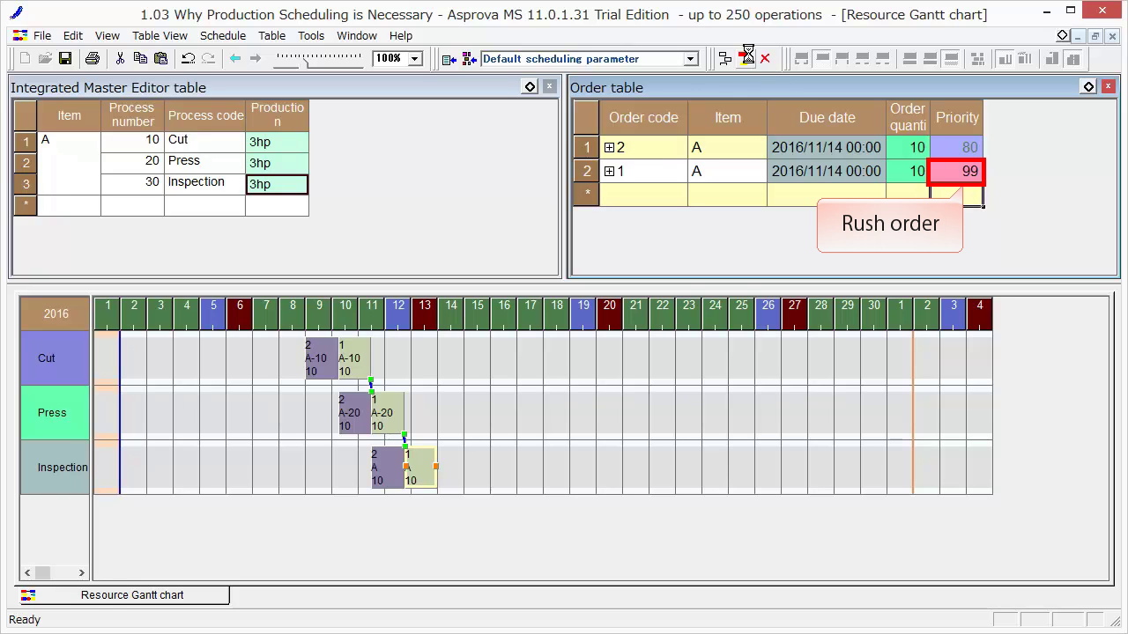
{"action": "left_click", "coordinate": [744, 58]}
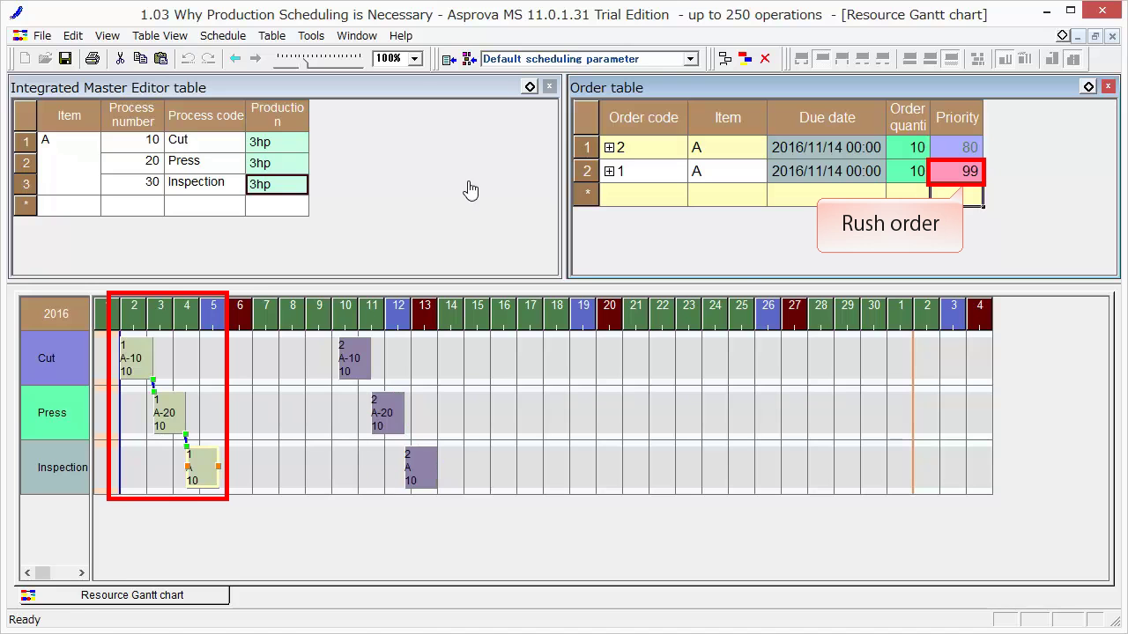
{"action": "left_click", "coordinate": [144, 366]}
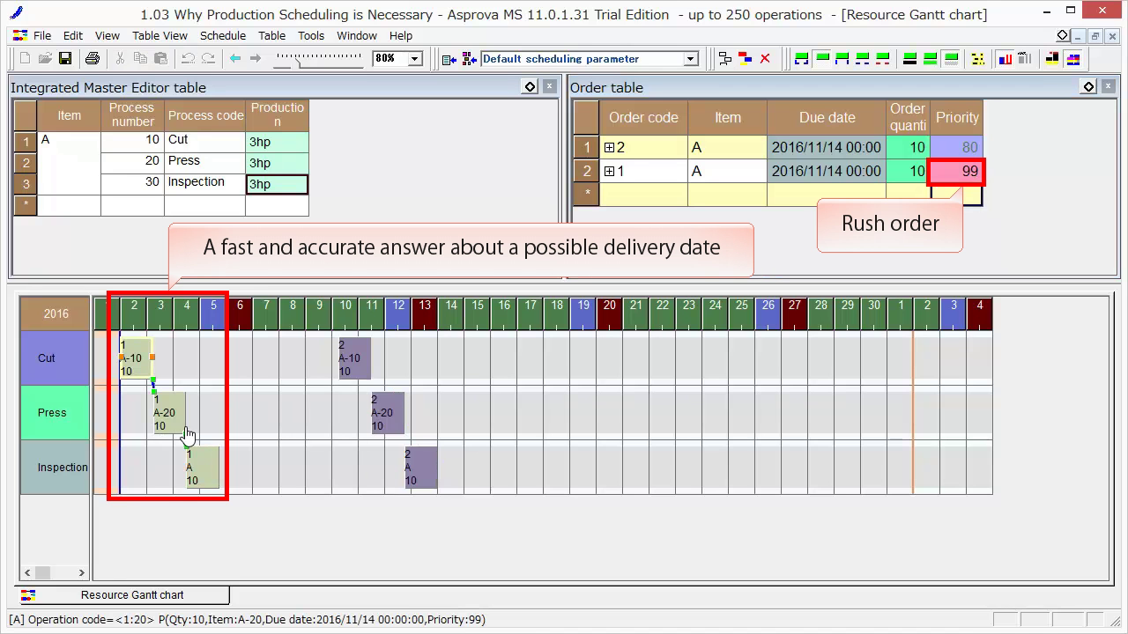
{"action": "left_click", "coordinate": [211, 471]}
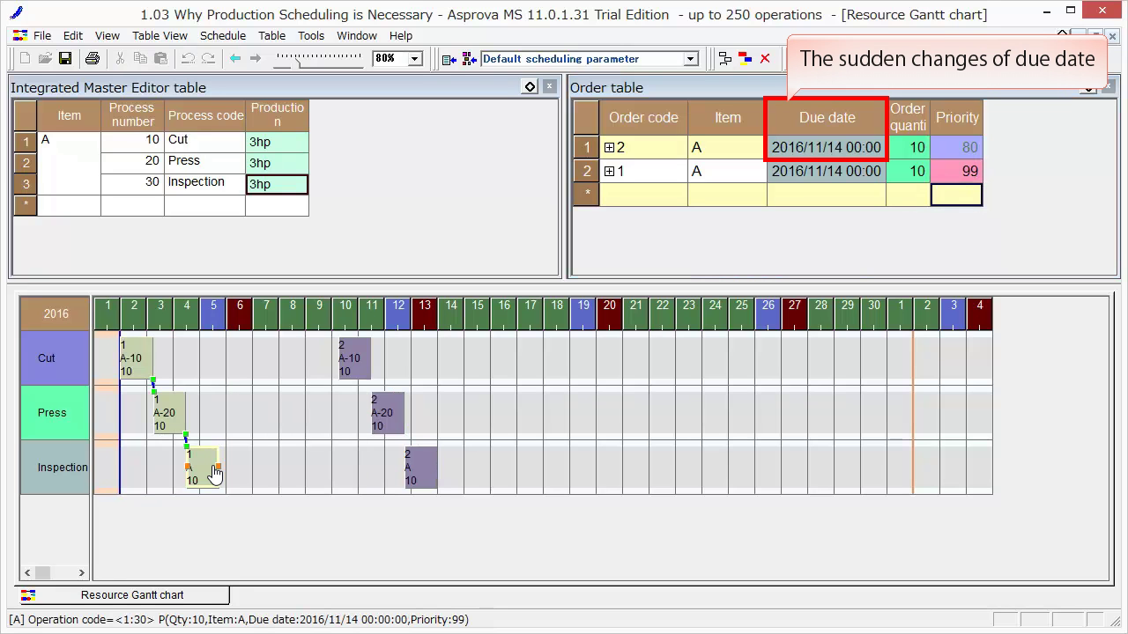
Change order 2's due date from 2016/11/14 to 2016/11/12
{"action": "double_click", "coordinate": [864, 148]}
{"action": "key", "text": "Return"}
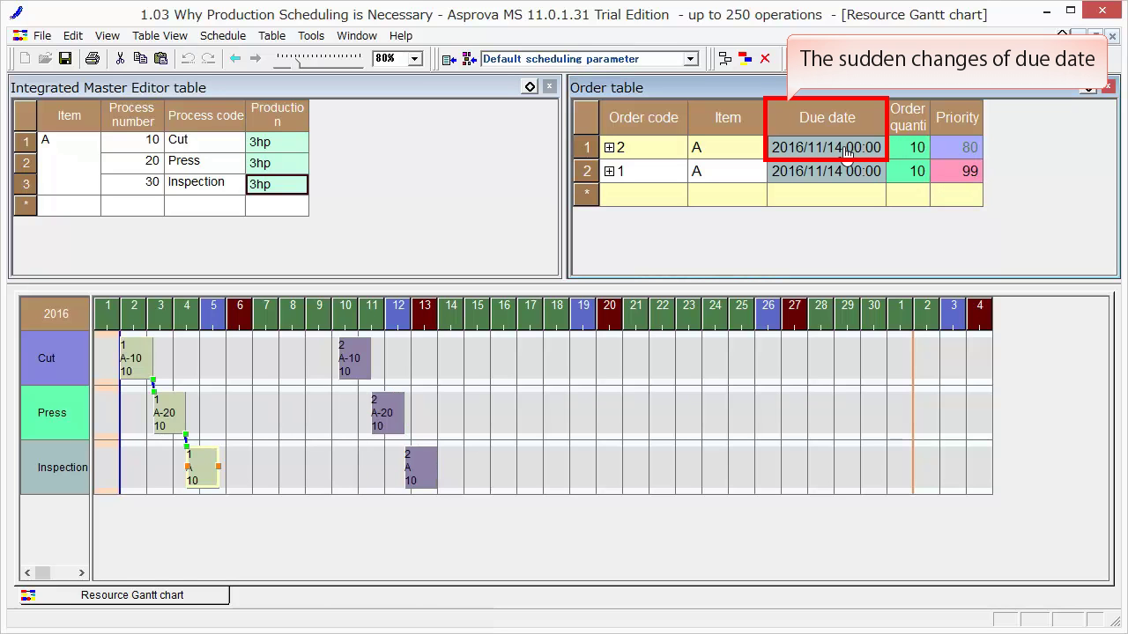
{"action": "double_click", "coordinate": [844, 149]}
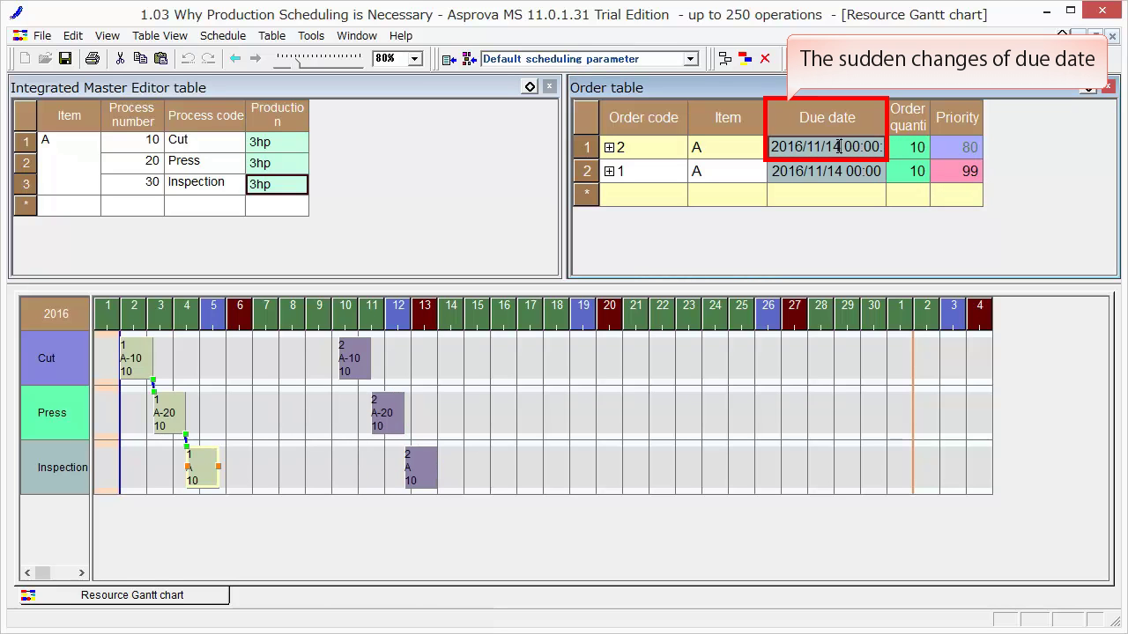
{"action": "key", "text": "BackSpace"}
{"action": "type", "text": "2"}
{"action": "left_click", "coordinate": [838, 173]}
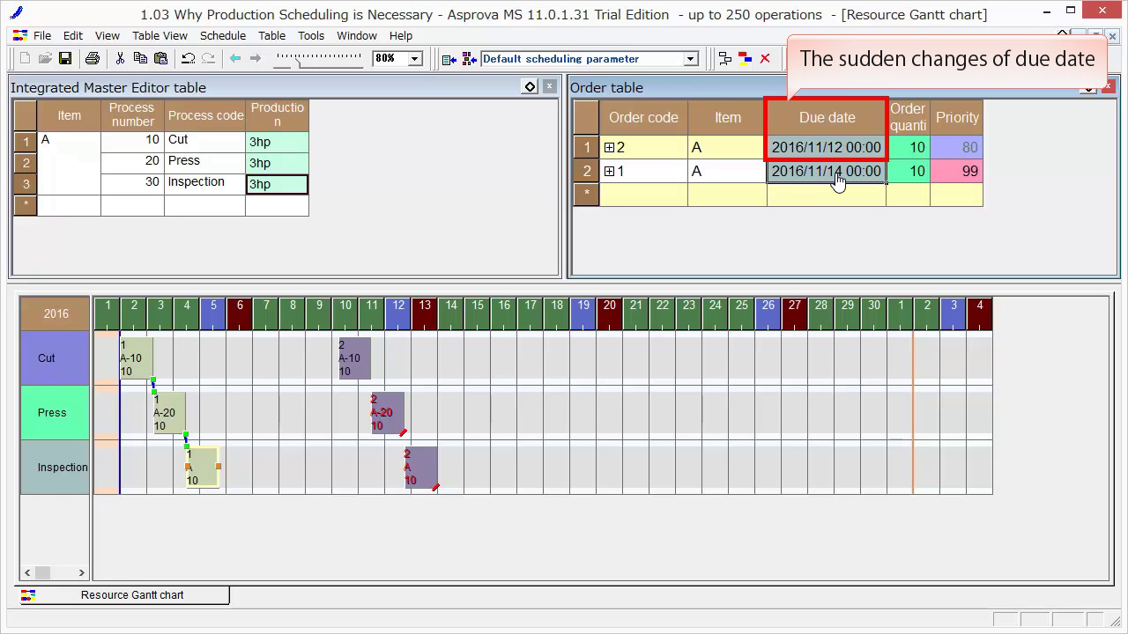
Reschedule and check order 2 now runs 11/8–11/11 on the Gantt chart
{"action": "left_click", "coordinate": [748, 62]}
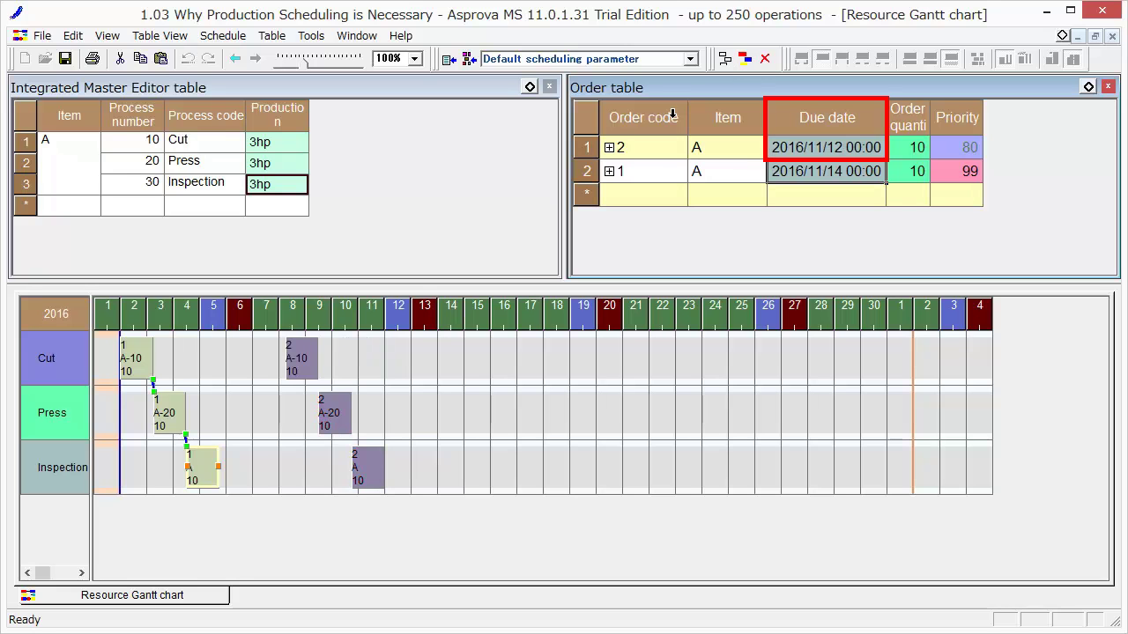
{"action": "left_click_drag", "start_coordinate": [358, 324], "coordinate": [452, 335]}
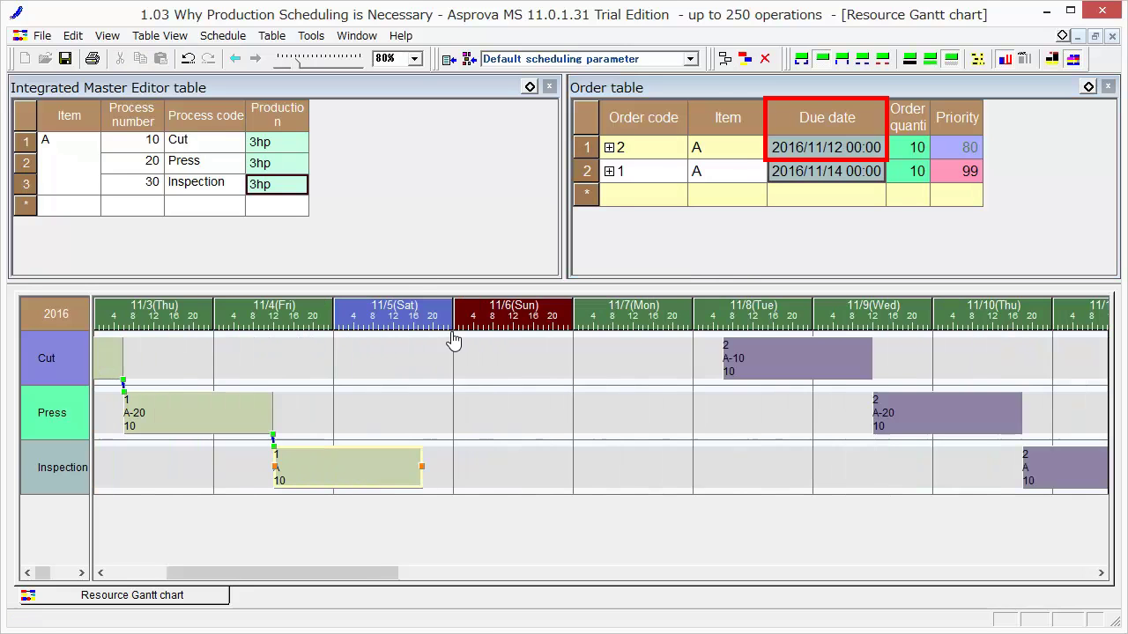
{"action": "left_click_drag", "start_coordinate": [377, 577], "coordinate": [471, 574]}
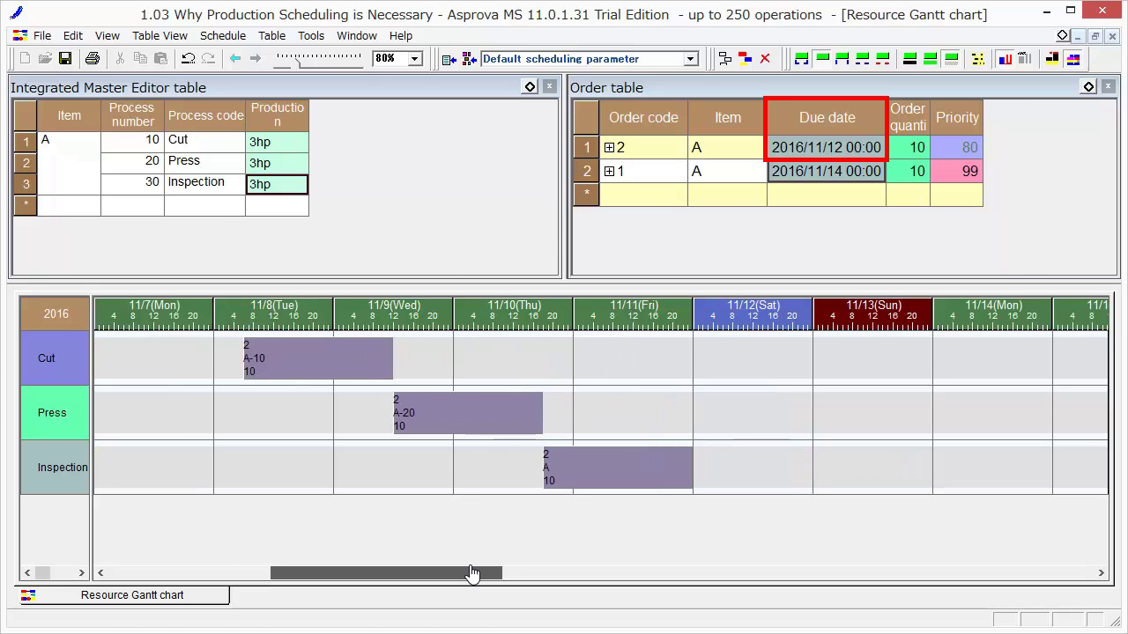
{"action": "left_click", "coordinate": [269, 380]}
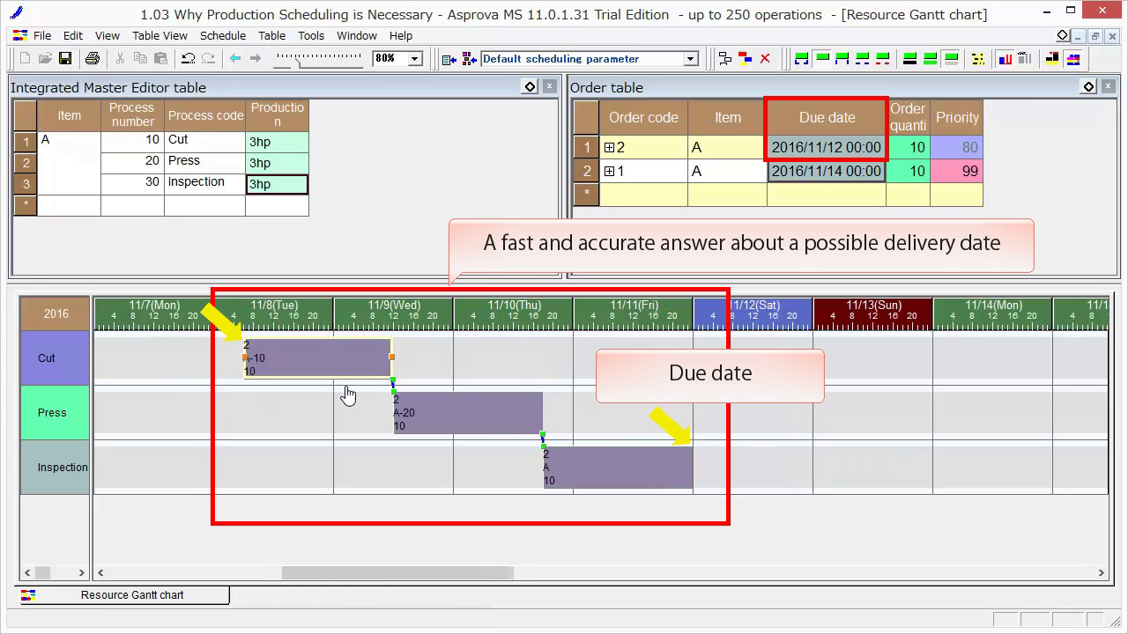
{"action": "left_click", "coordinate": [641, 476]}
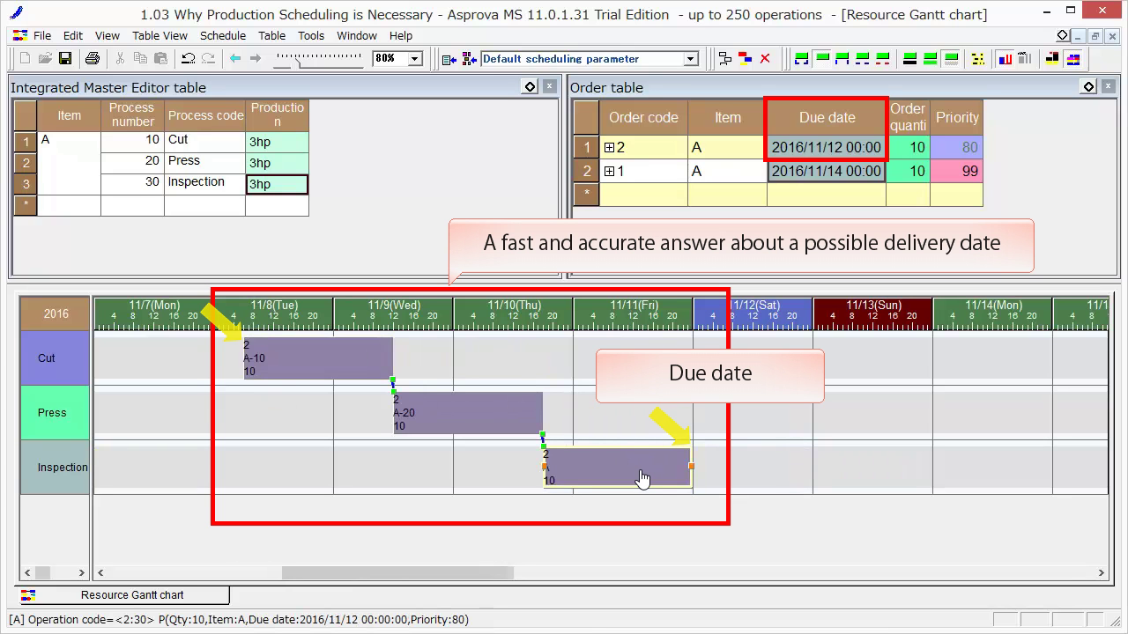
Mark 11/8 as a Cut holiday, reschedule, and check order 2's Cut and Inspection bars
{"action": "right_click", "coordinate": [225, 358]}
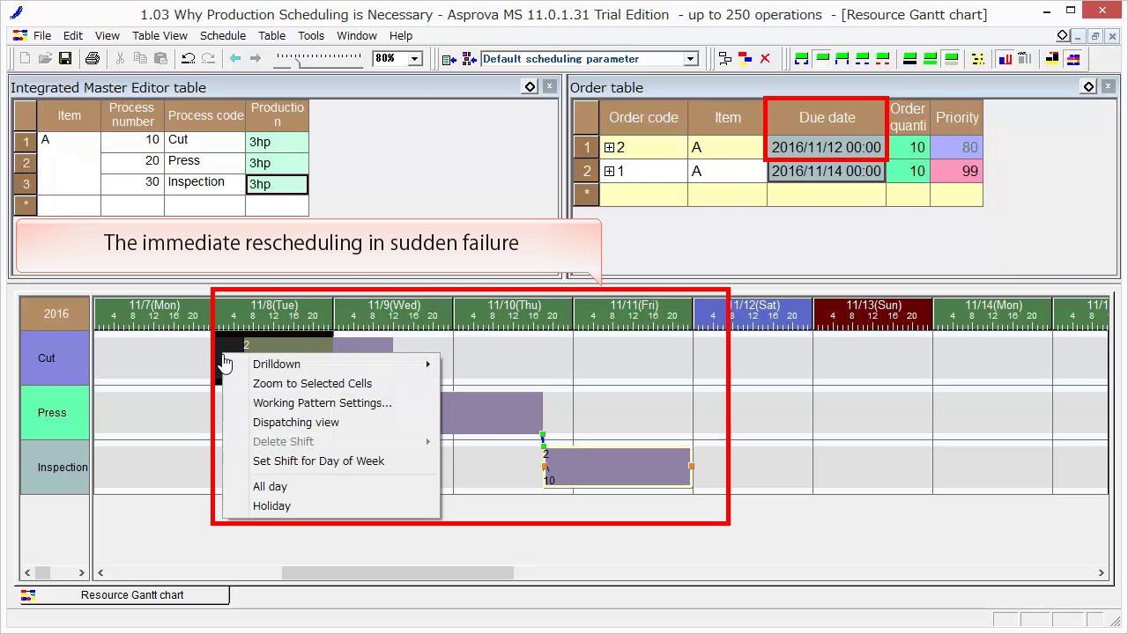
{"action": "left_click", "coordinate": [318, 516]}
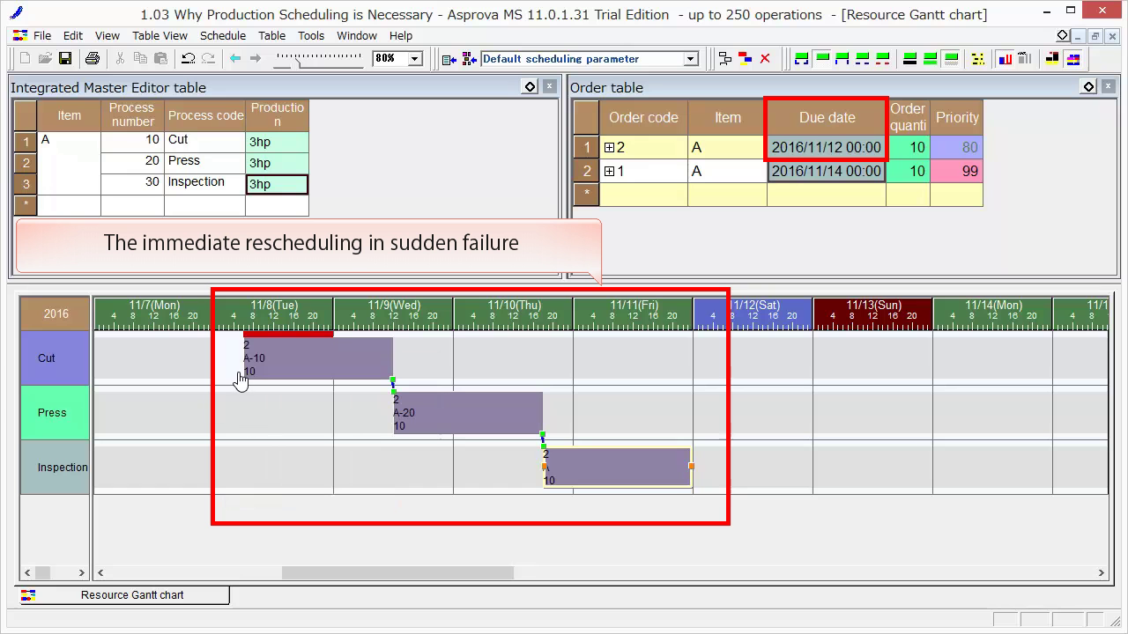
{"action": "left_click", "coordinate": [745, 60]}
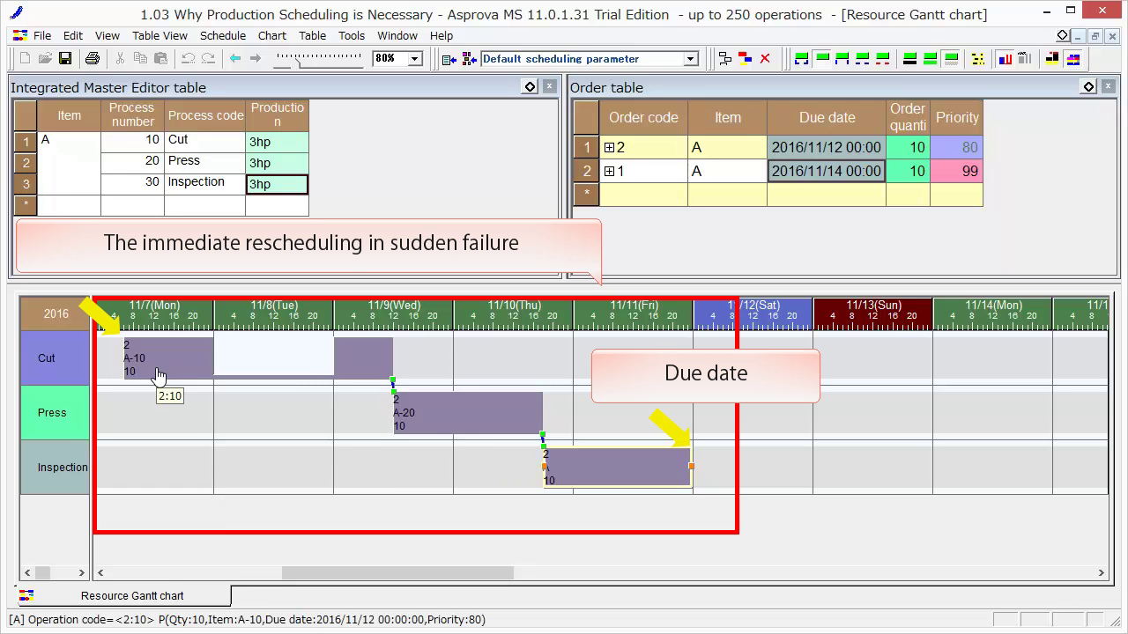
{"action": "left_click", "coordinate": [156, 375]}
{"action": "left_click", "coordinate": [606, 465]}
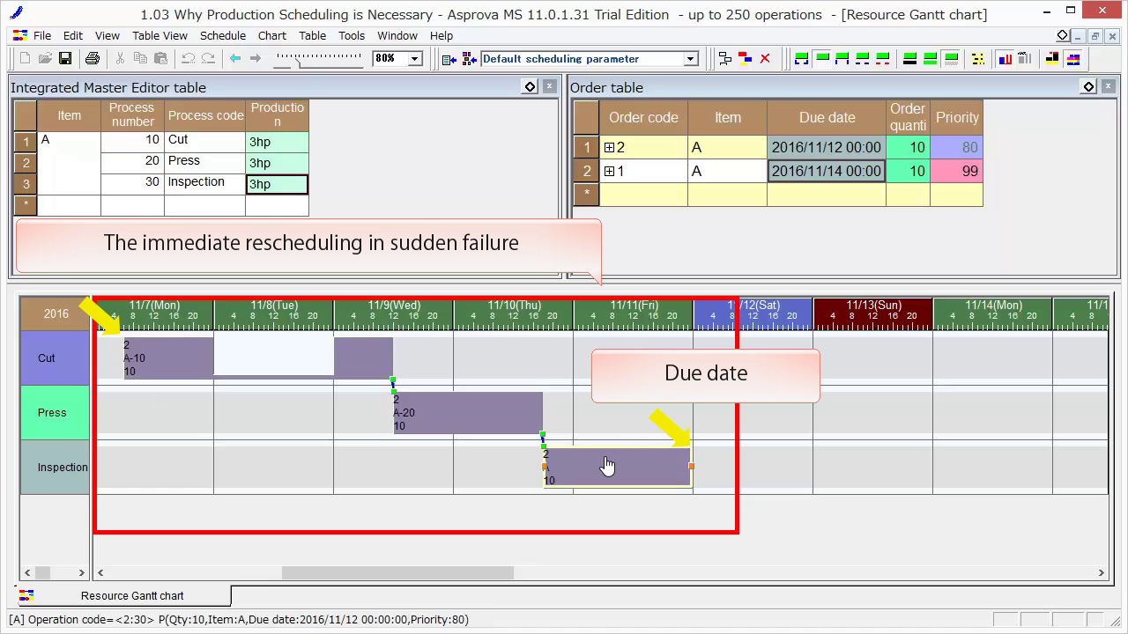